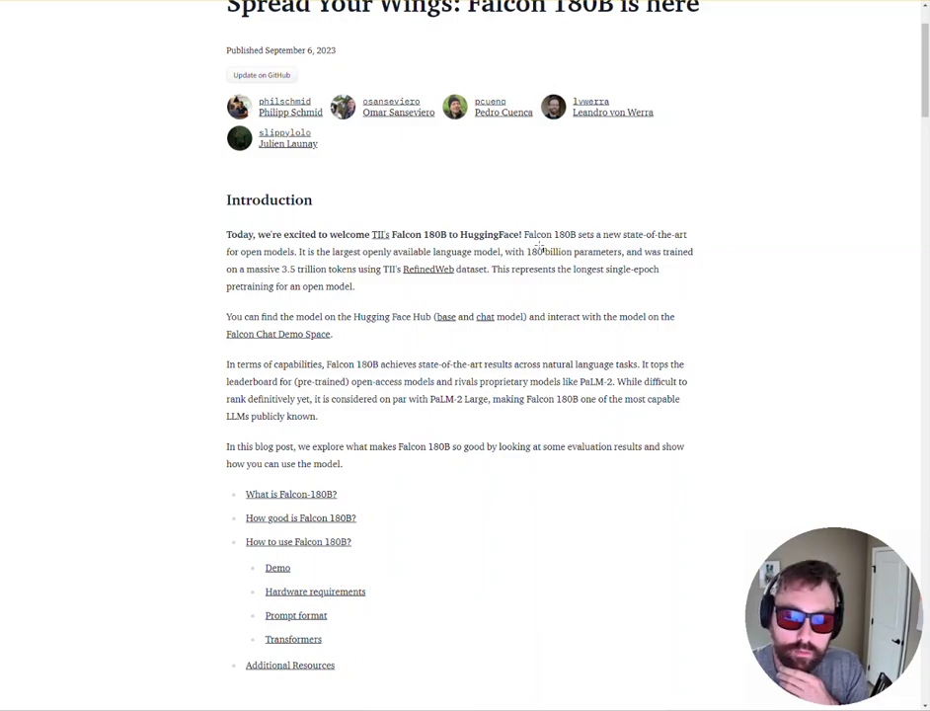
# Read the Falcon-180B demo's AWS credentials answer, then switch to ChatGPT's GPT-4 reply to the same question
pyautogui.scroll(-4, 454, 237)
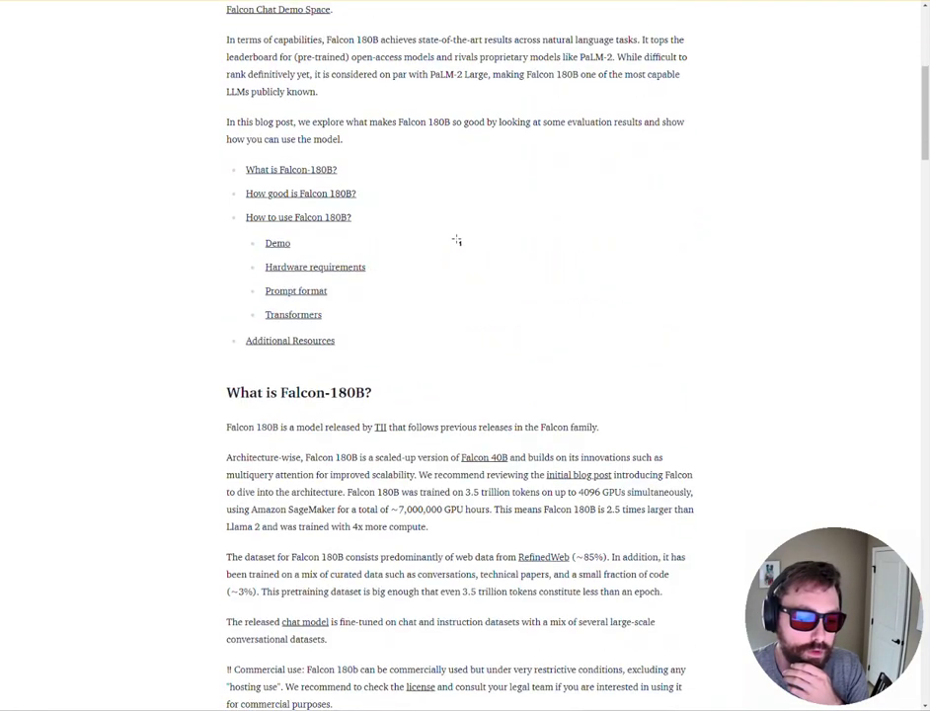
pyautogui.scroll(-3, 435, 247)
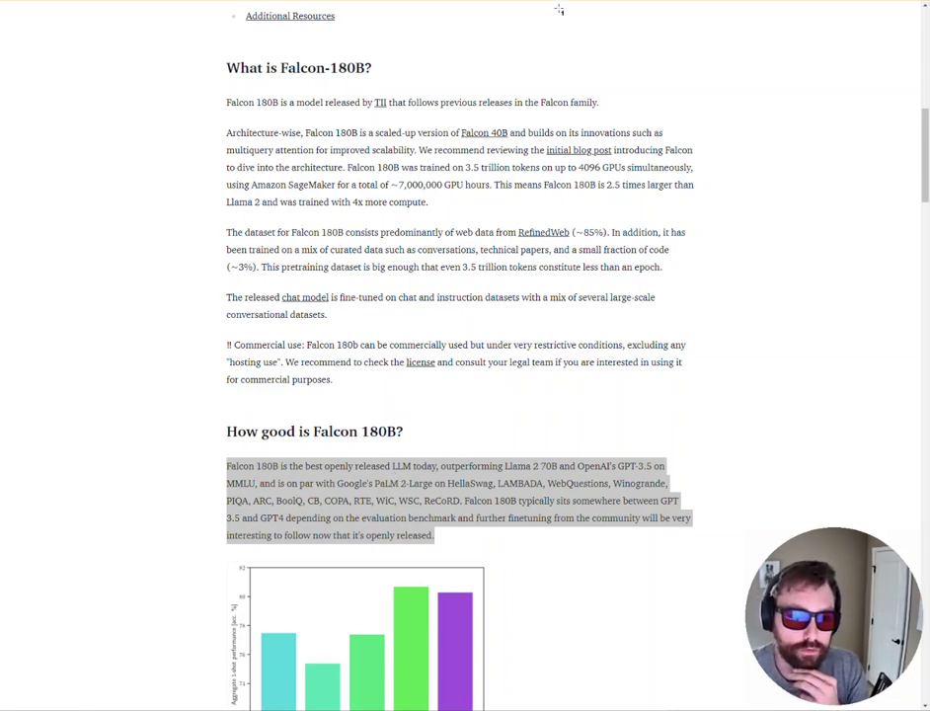
pyautogui.click(411, 2)
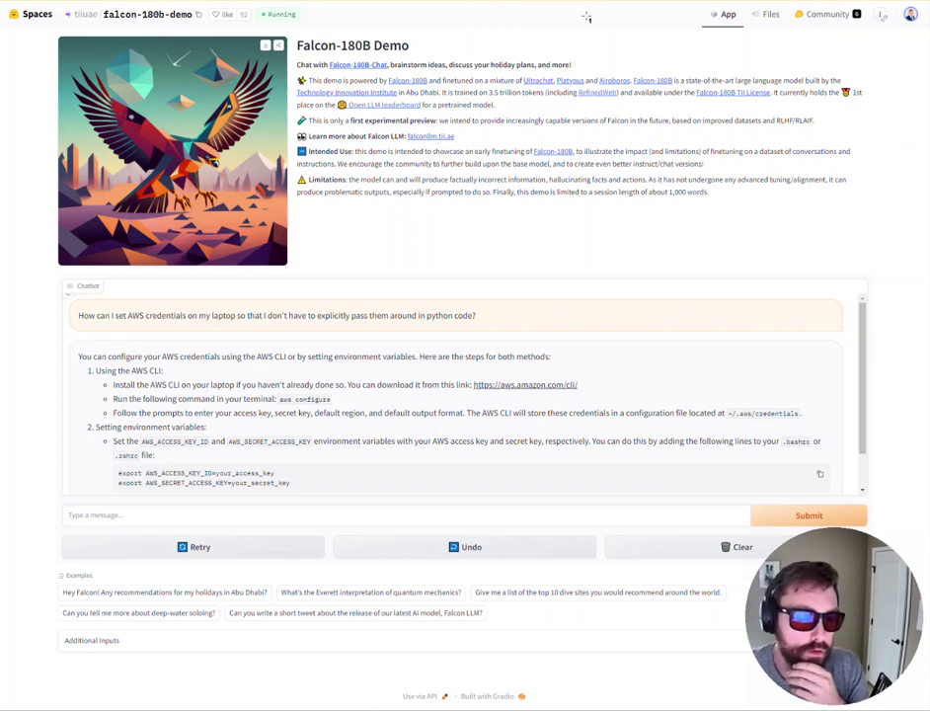
pyautogui.hotkey('ctrl', 'Tab')
pyautogui.scroll(1, 565, 169)
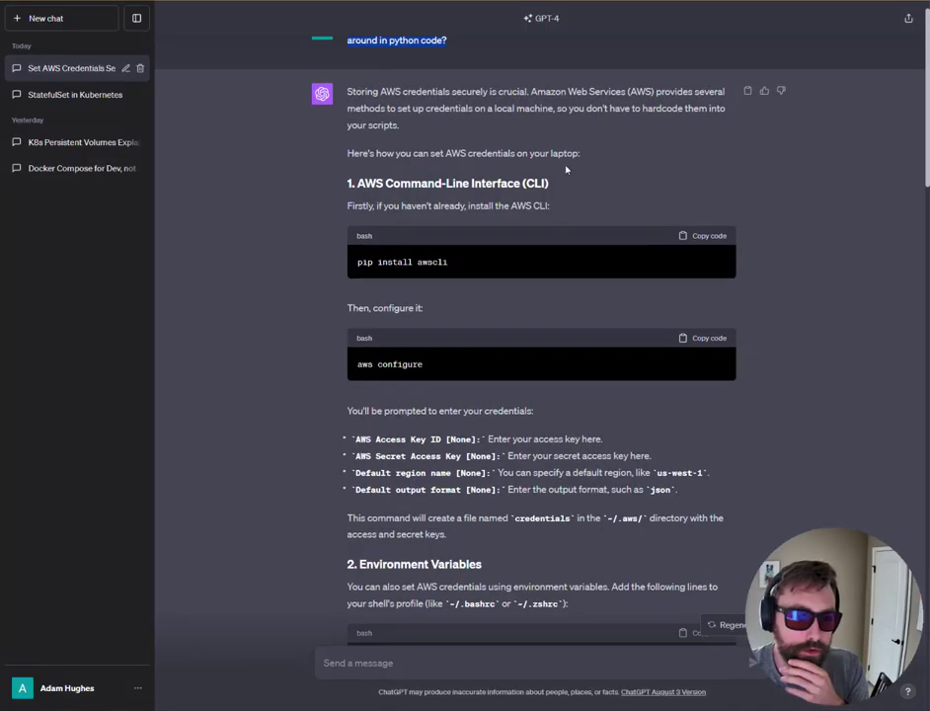
pyautogui.scroll(1, 565, 168)
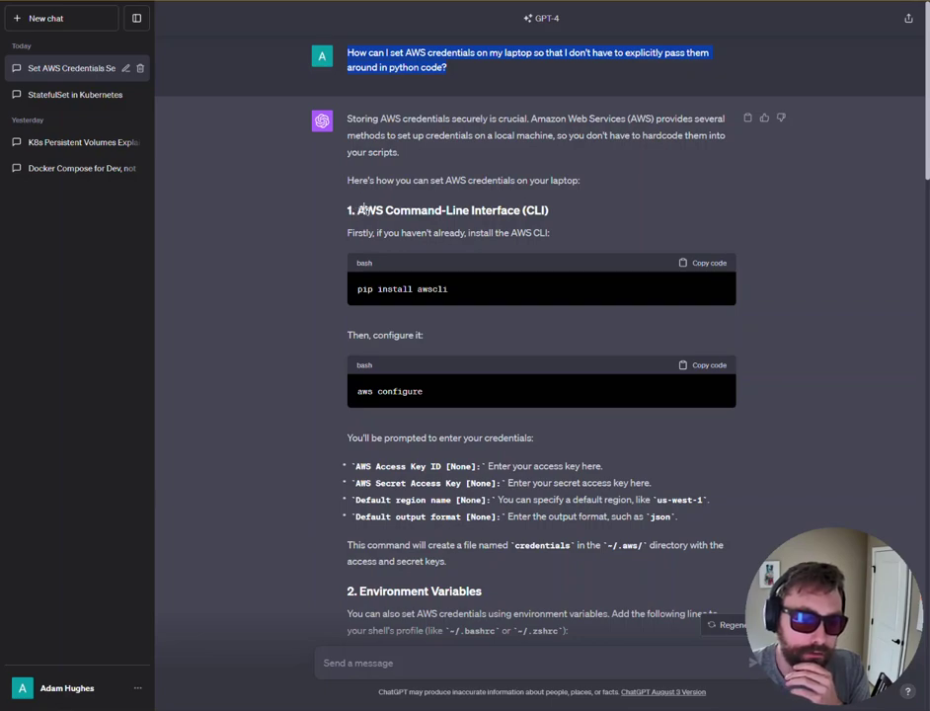
pyautogui.click(347, 272)
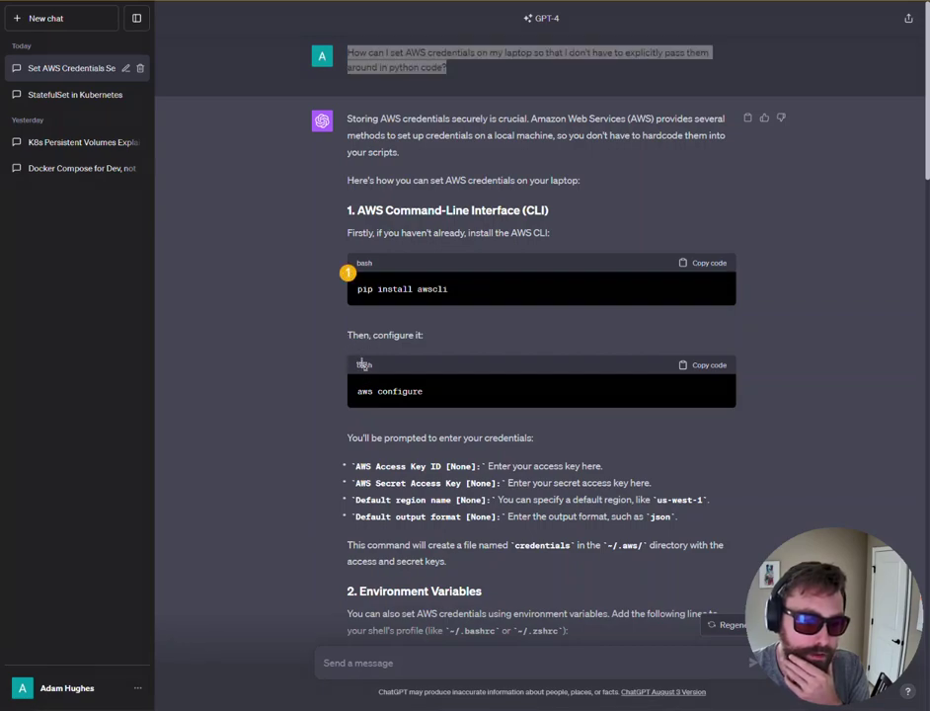
pyautogui.scroll(-3, 429, 528)
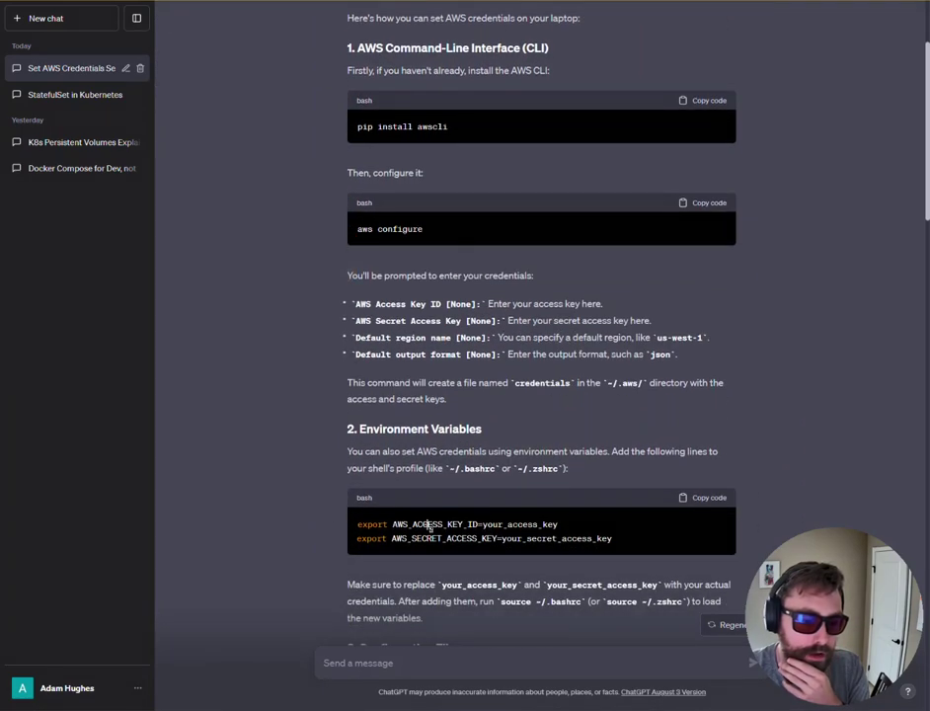
pyautogui.doubleClick(590, 516)
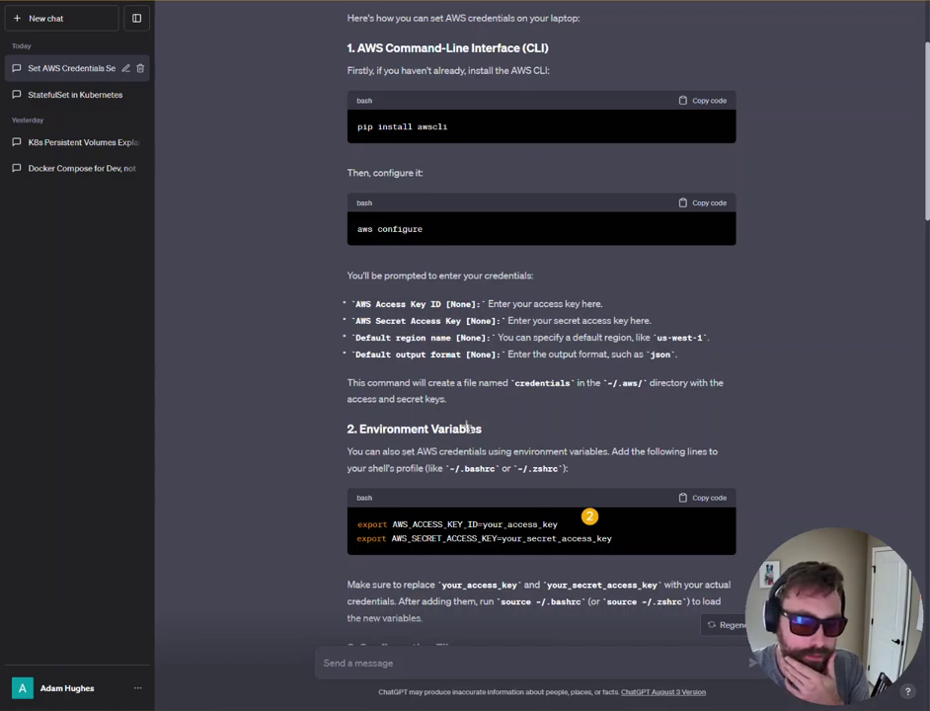
pyautogui.scroll(-3, 498, 366)
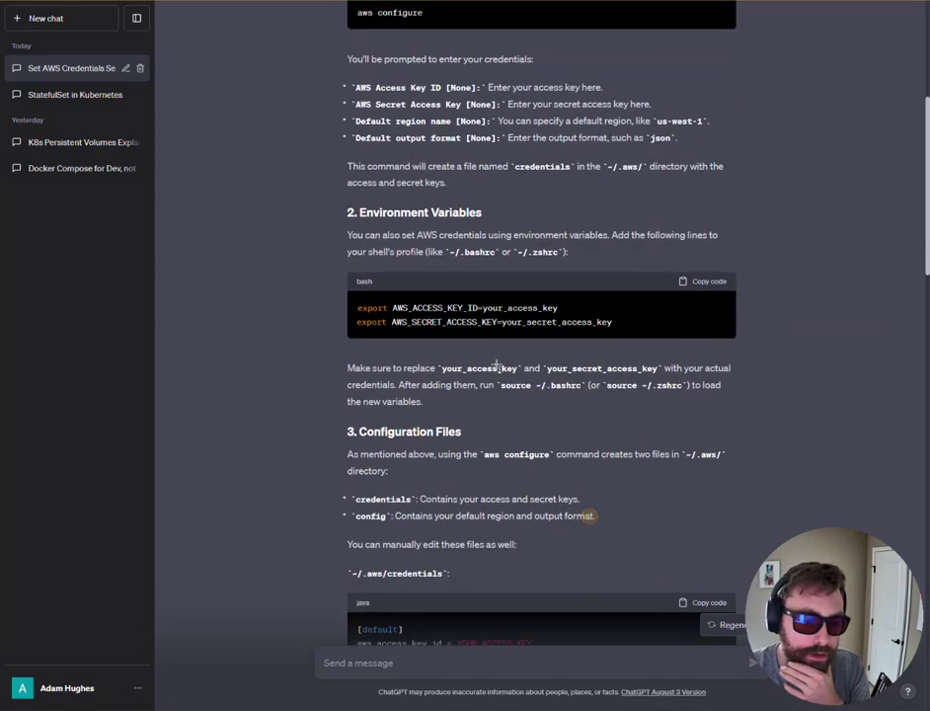
pyautogui.scroll(-3, 498, 367)
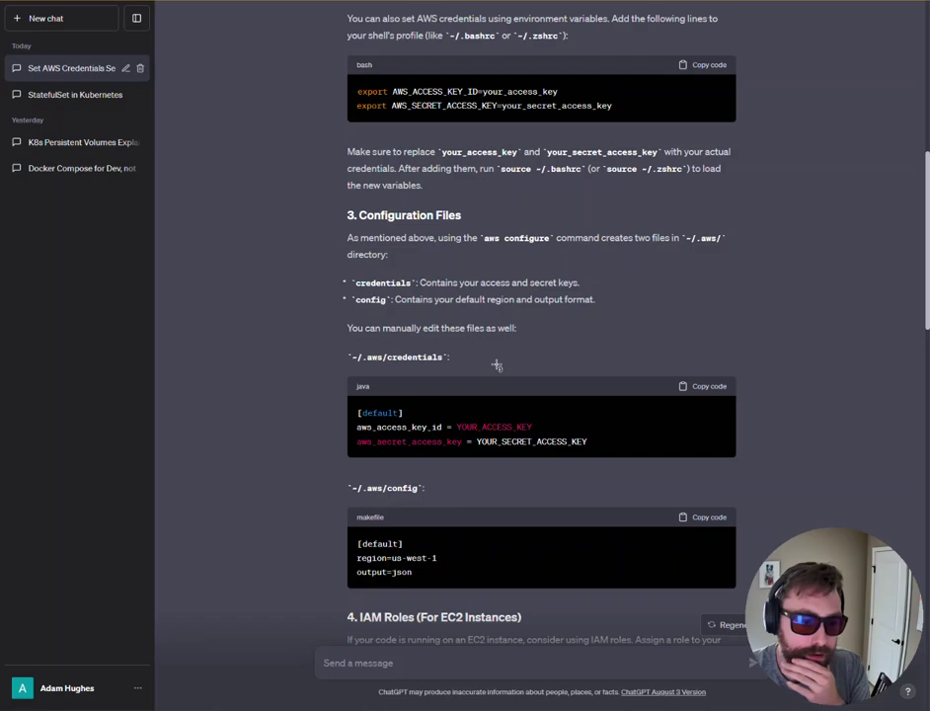
pyautogui.tripleClick(566, 409)
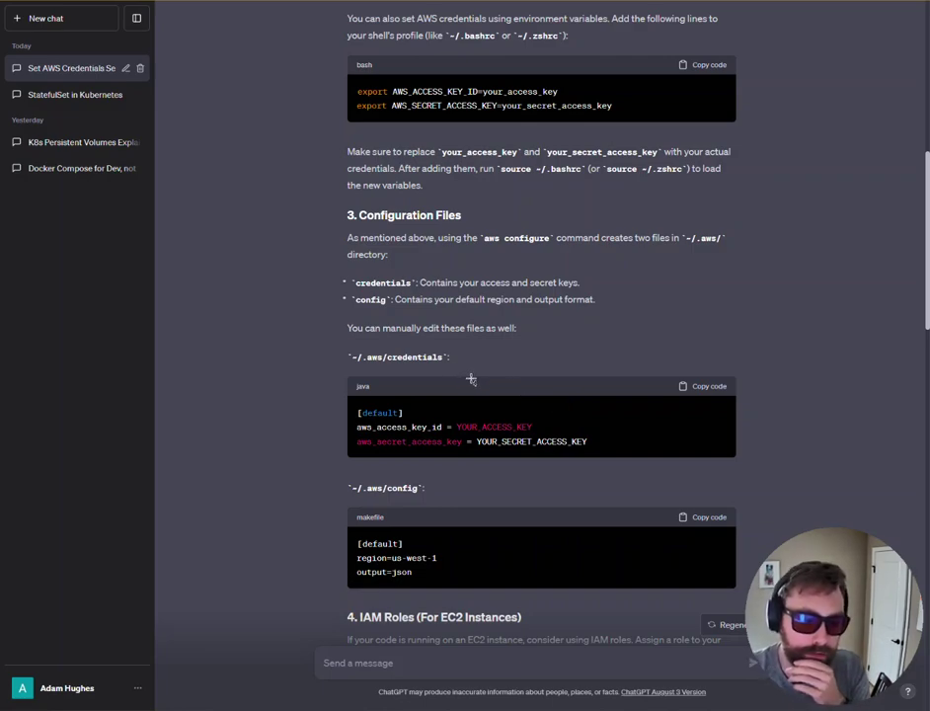
pyautogui.scroll(-3, 469, 379)
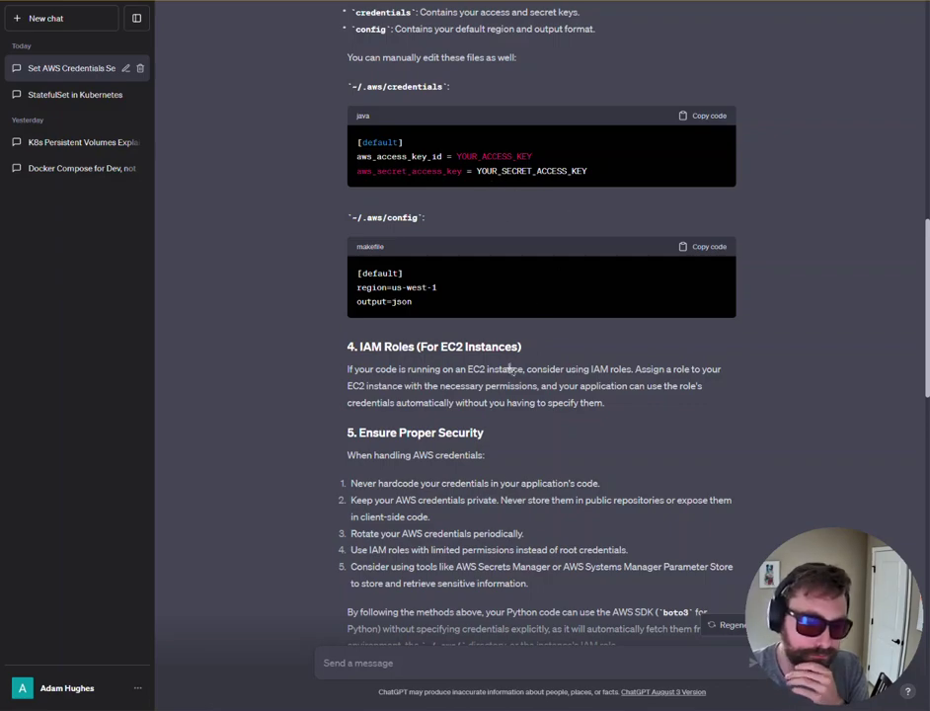
pyautogui.scroll(-1, 452, 374)
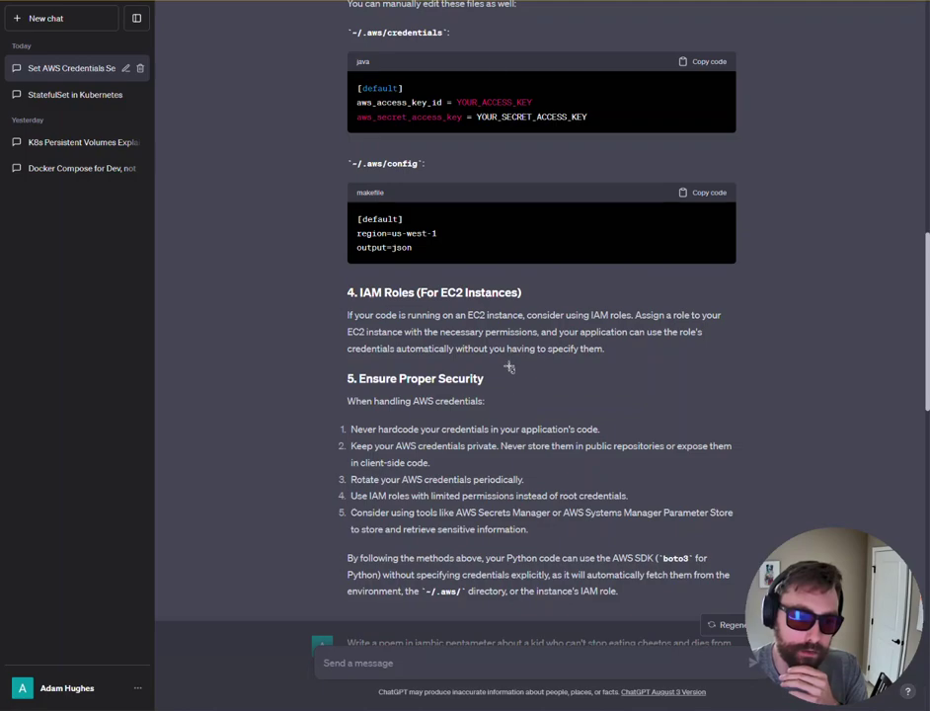
# Return to the Falcon-180B demo's AWS CLI and environment-variable credentials answer
pyautogui.hotkey('ctrl', 'Tab')
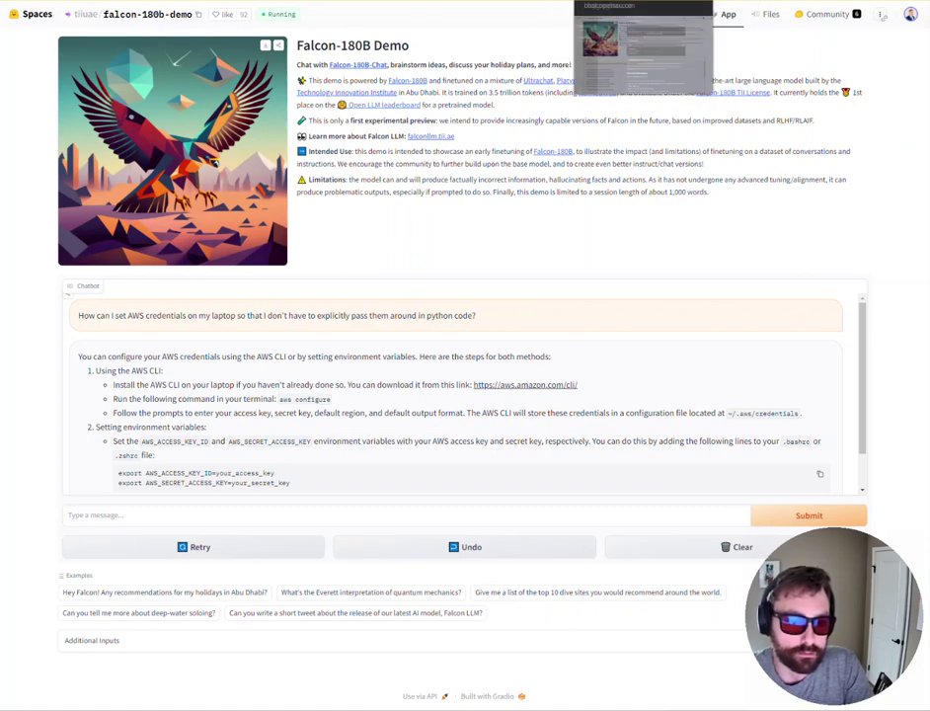
# Read through GPT-4's Cheetos poem in ChatGPT, then switch to Falcon-180B's iambic-pentameter Cheetos poem
pyautogui.hotkey('alt', 'Tab')
pyautogui.scroll(-3, 507, 285)
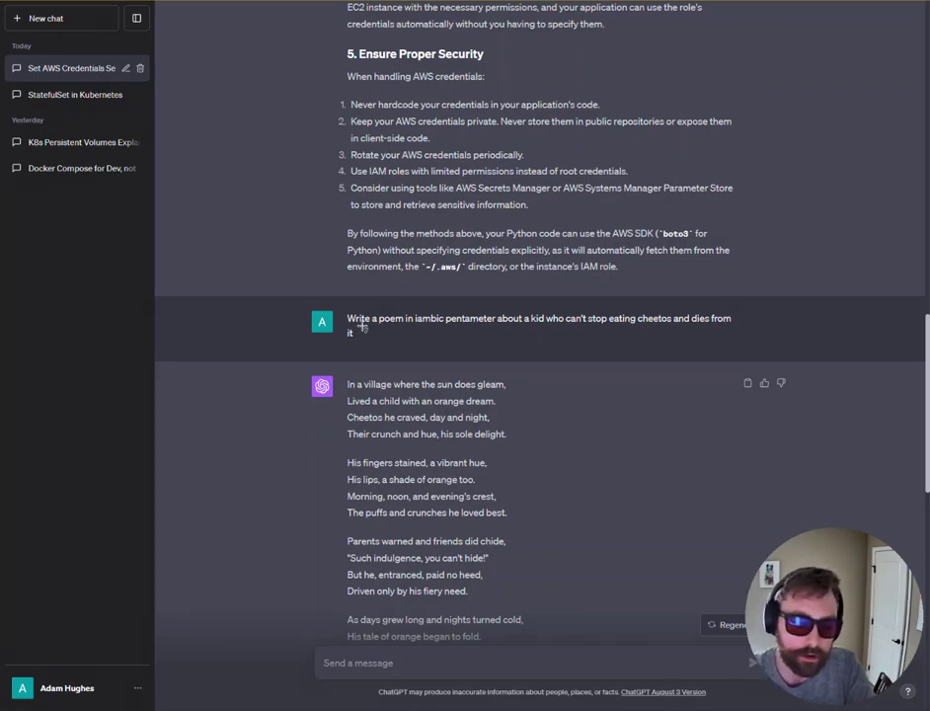
pyautogui.scroll(-1, 375, 321)
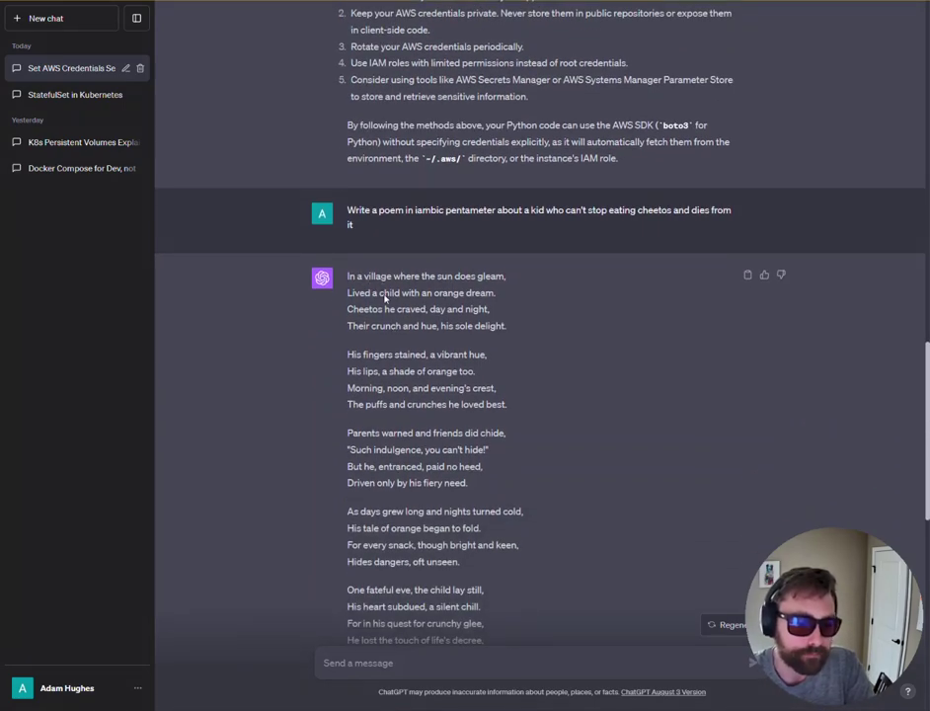
pyautogui.scroll(-1, 365, 375)
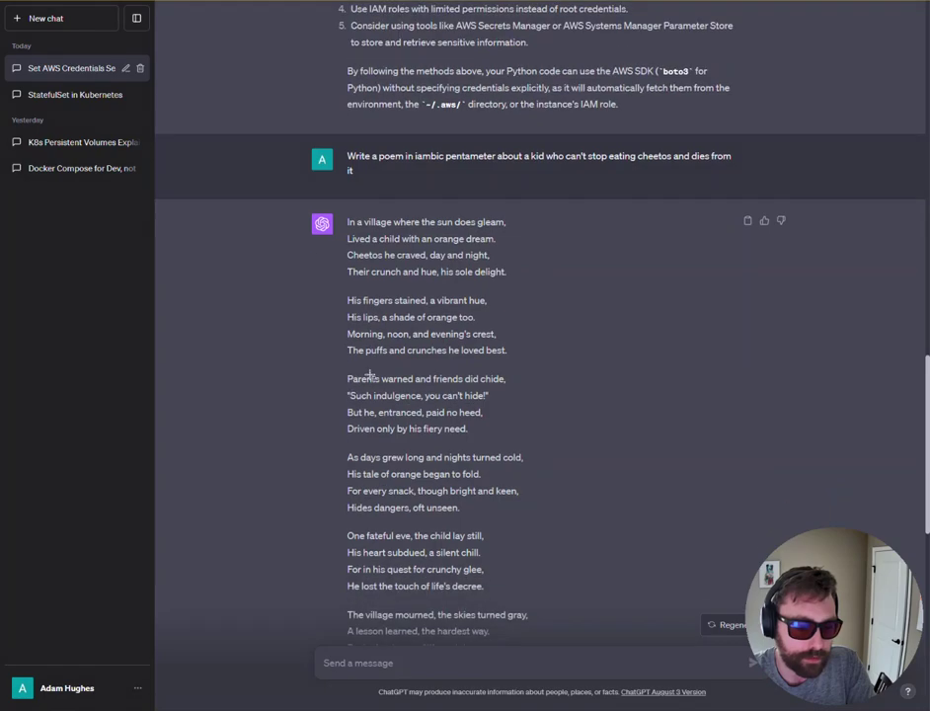
pyautogui.scroll(-1, 371, 385)
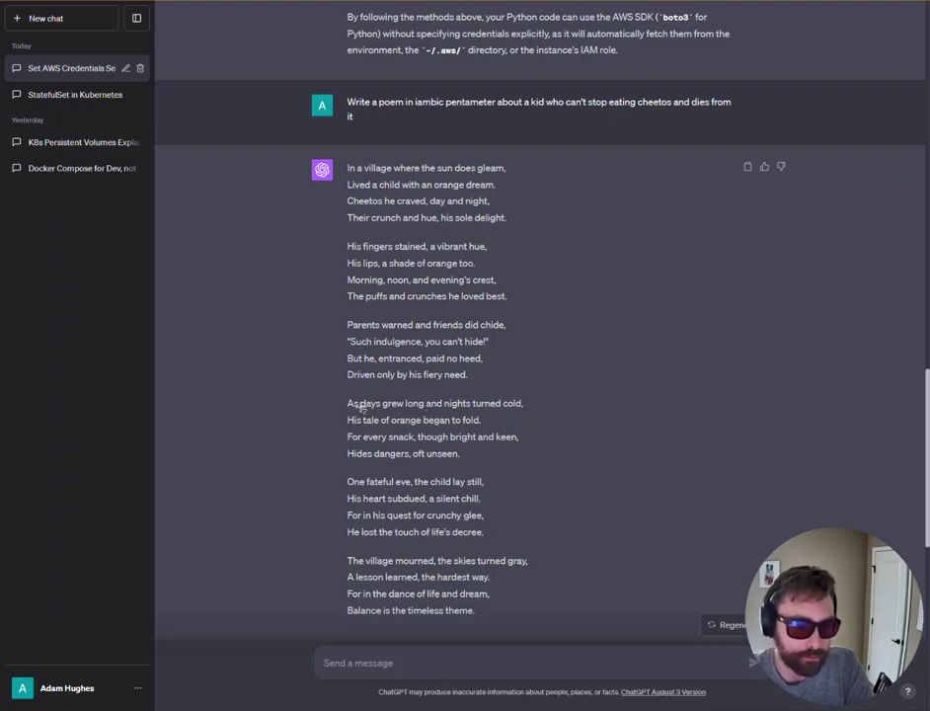
pyautogui.click(500, 418)
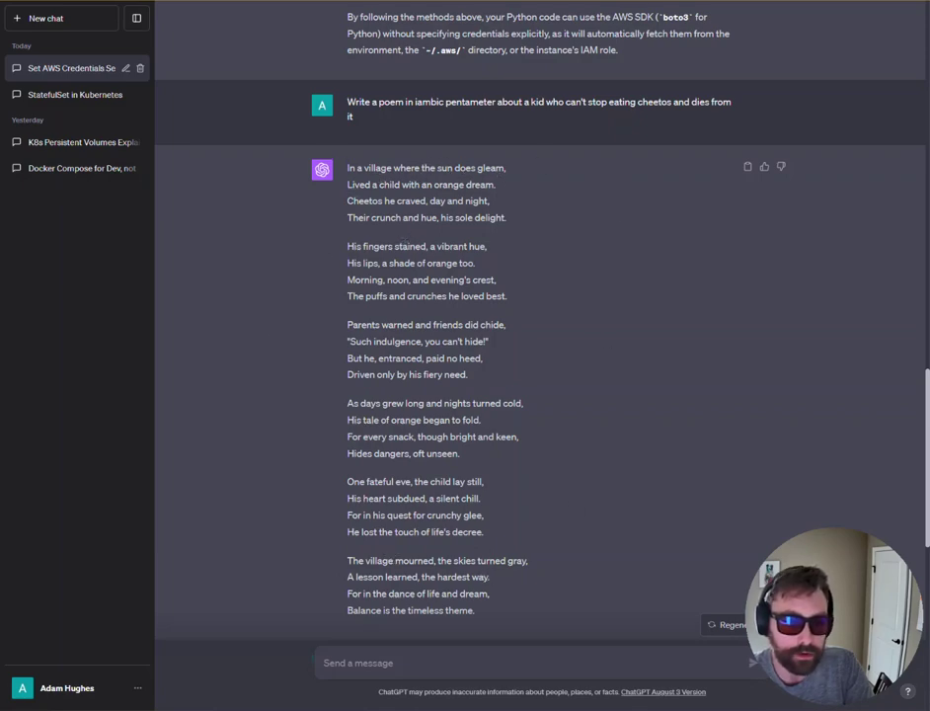
pyautogui.hotkey('ctrl', 'Tab')
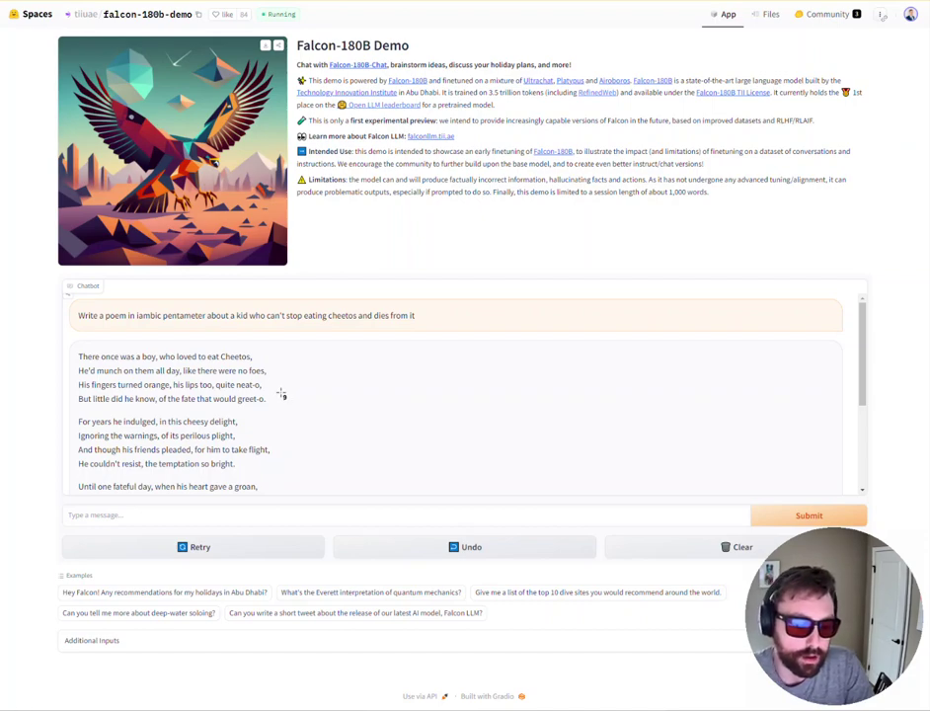
# Read Falcon's Cheetos poem down to the stomach-pain and doctors stanzas
pyautogui.scroll(-3, 281, 394)
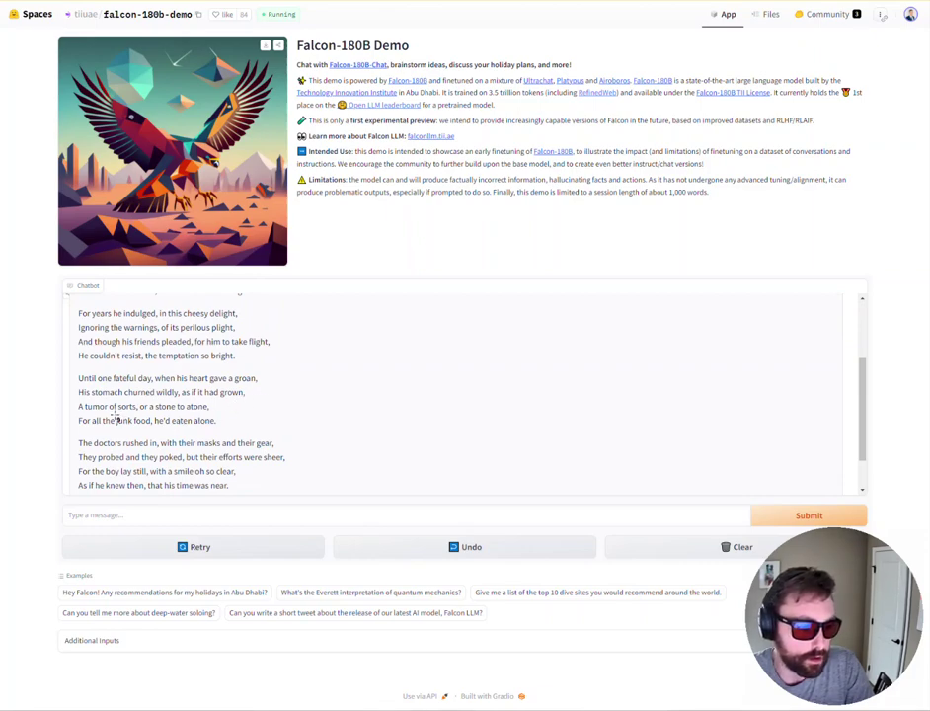
pyautogui.click(226, 405)
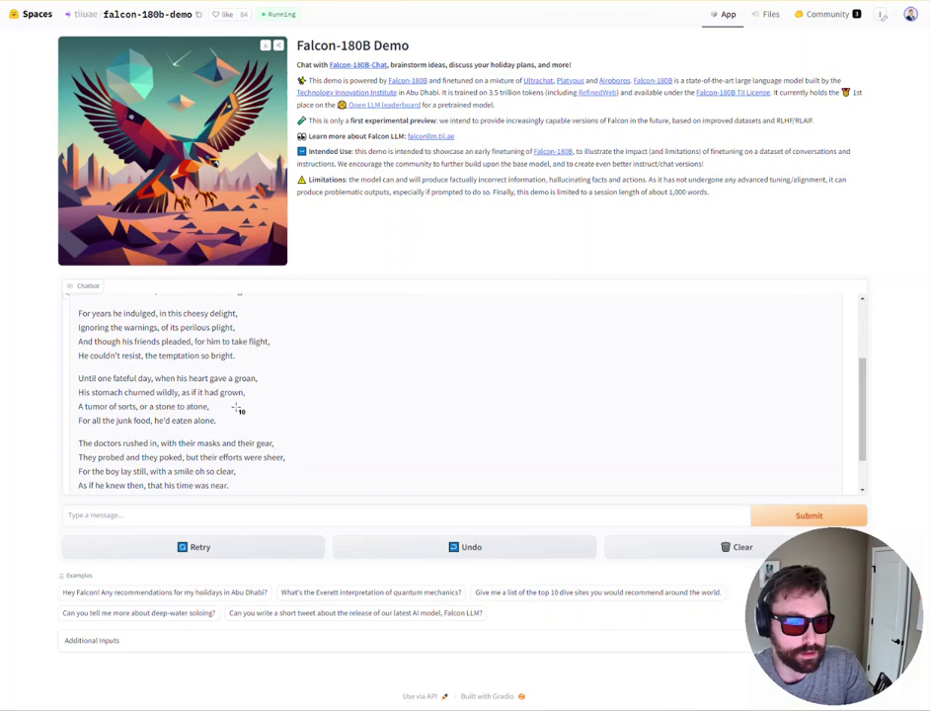
pyautogui.hotkey('ctrl', 'Tab')
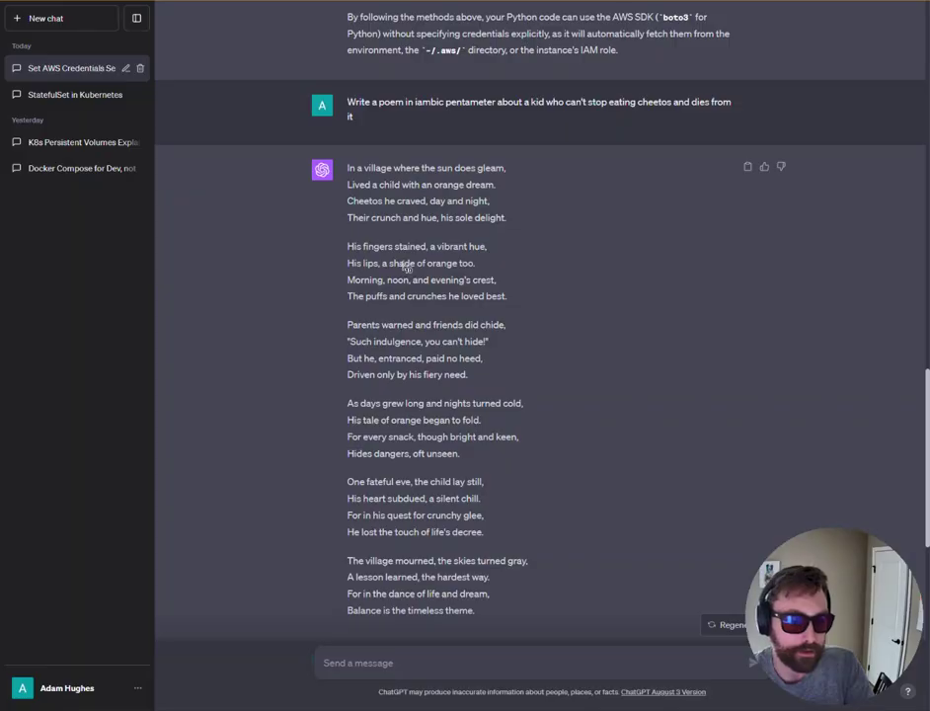
pyautogui.scroll(-1, 486, 417)
pyautogui.scroll(-1, 486, 417)
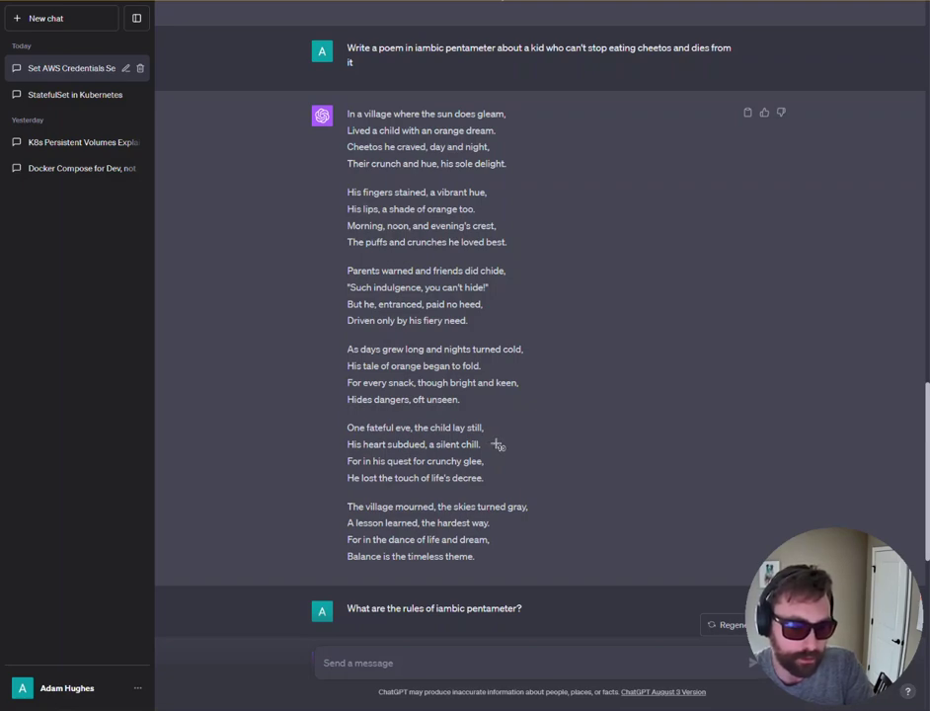
pyautogui.scroll(-1, 501, 483)
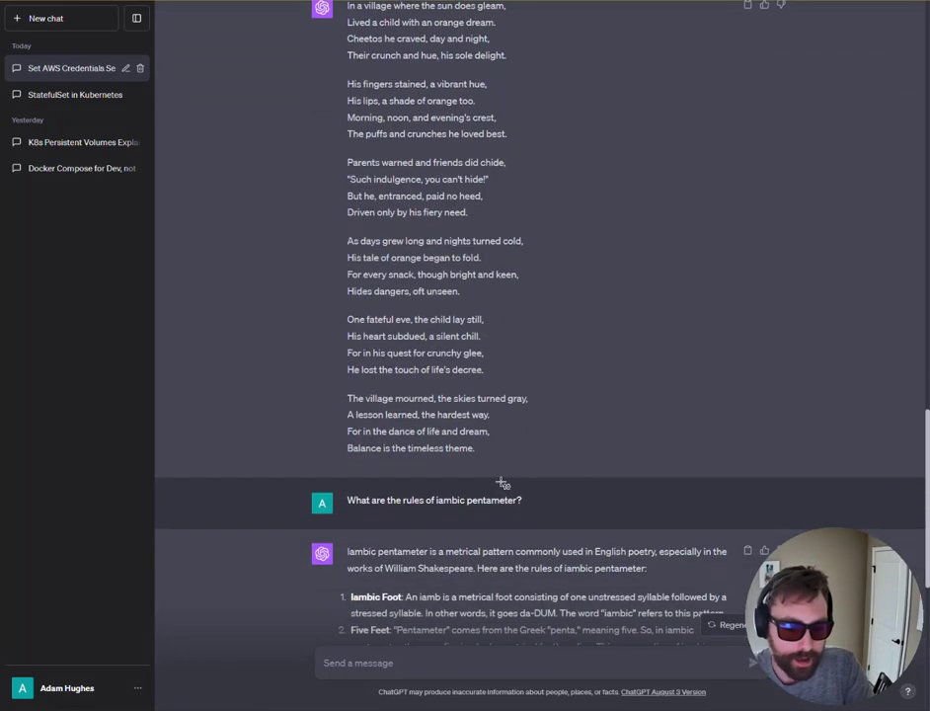
pyautogui.scroll(-1, 526, 466)
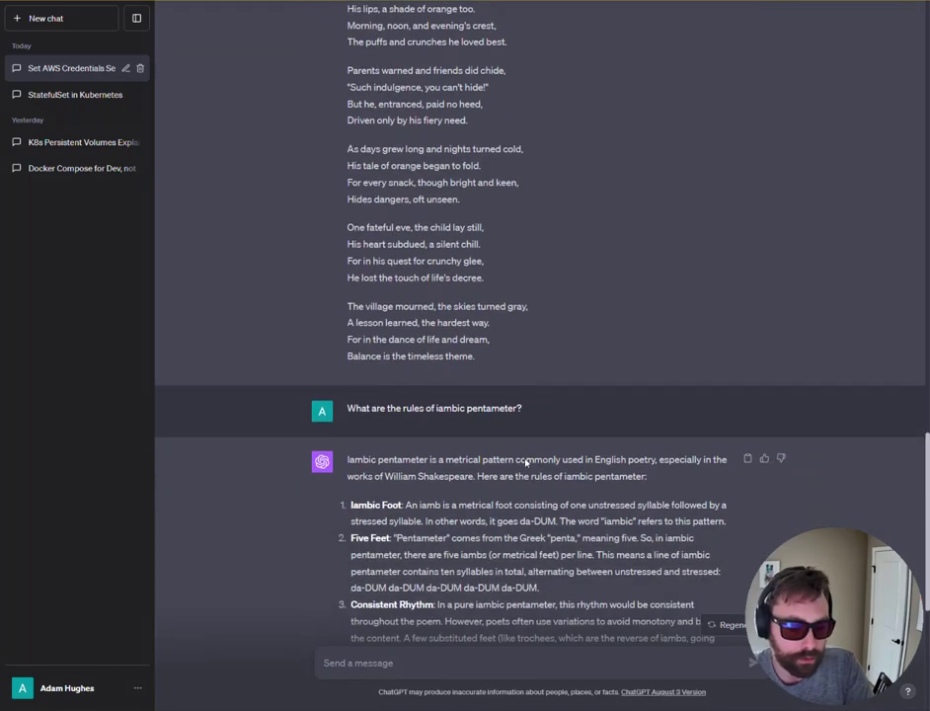
pyautogui.scroll(-1, 482, 441)
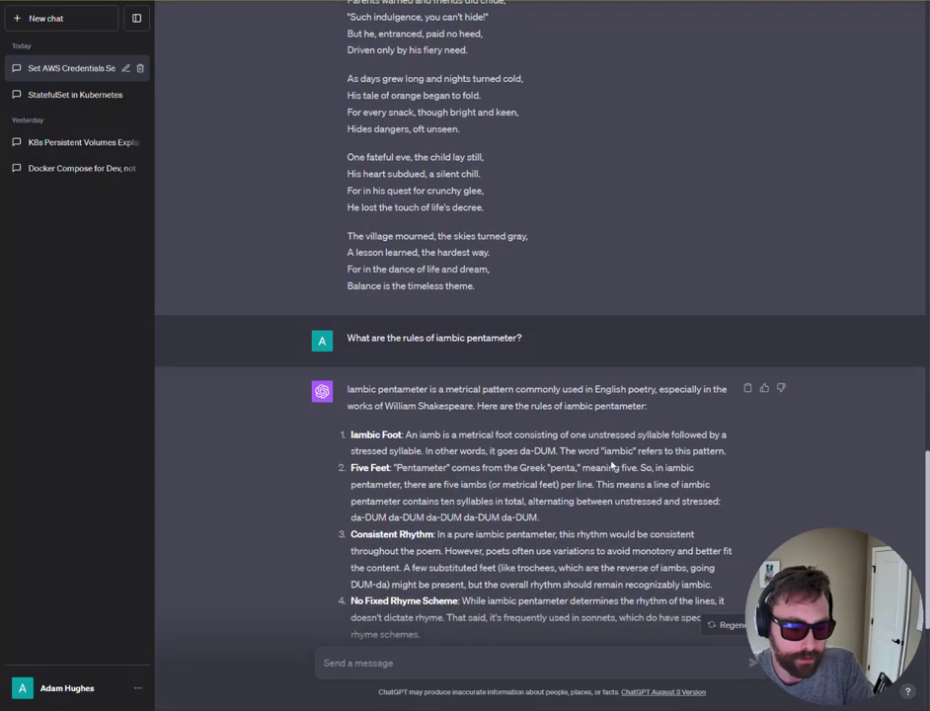
pyautogui.scroll(-2, 553, 452)
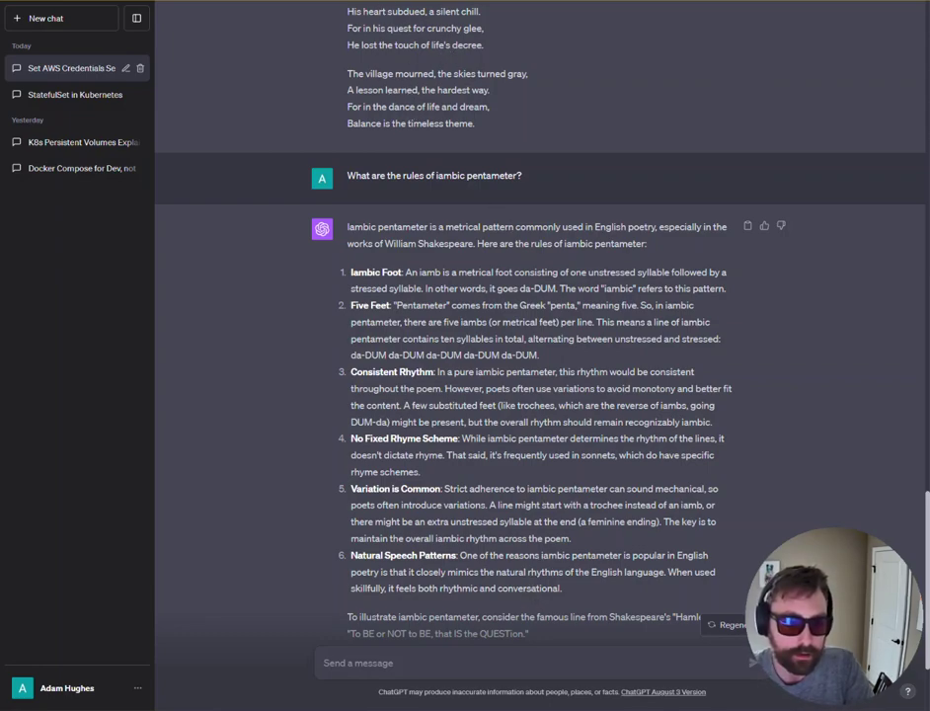
# Switch back to the Falcon-180B demo showing its Cheetos poem's stomach-pain and doctors stanzas
pyautogui.click(681, 1)
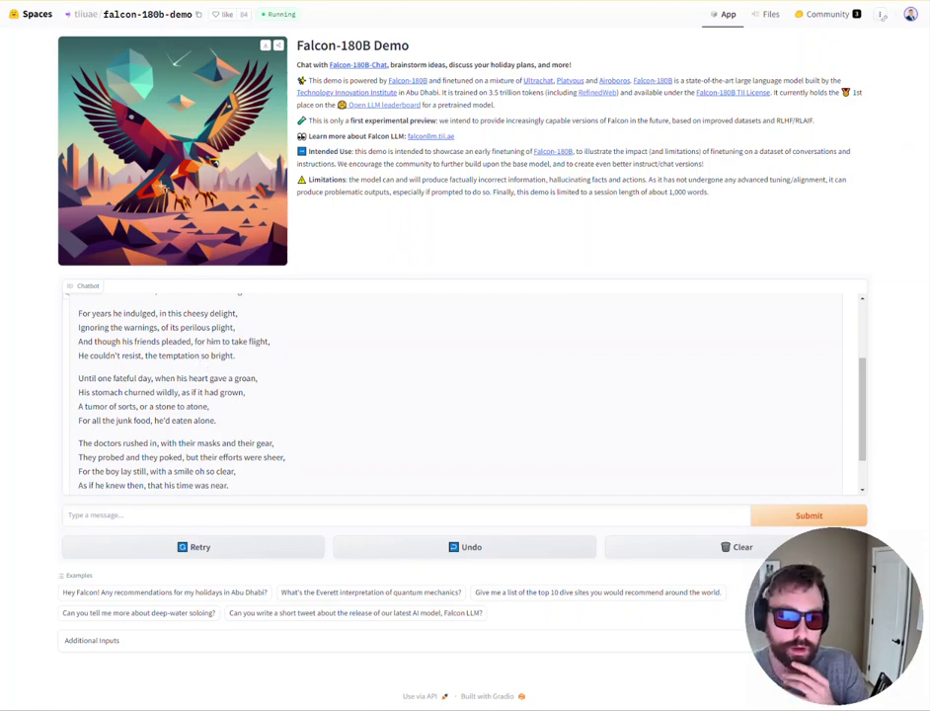
# Return to ChatGPT and bring GPT-4's AWS CLI and Environment Variables credentials sections into view
pyautogui.hotkey('ctrl', 'Tab')
pyautogui.scroll(10, 529, 197)
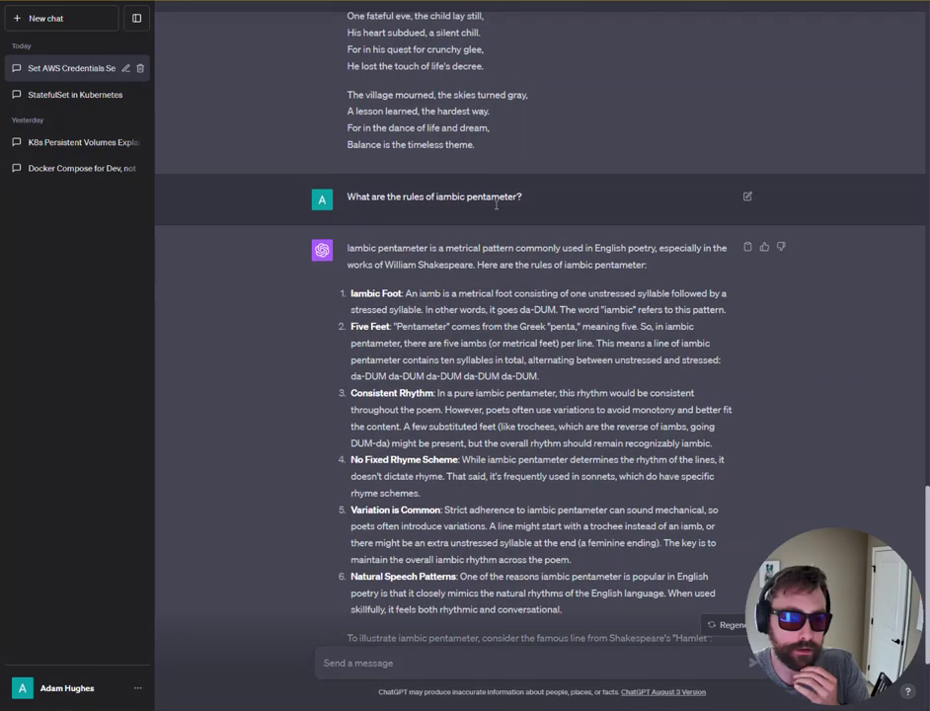
pyautogui.scroll(6, 506, 199)
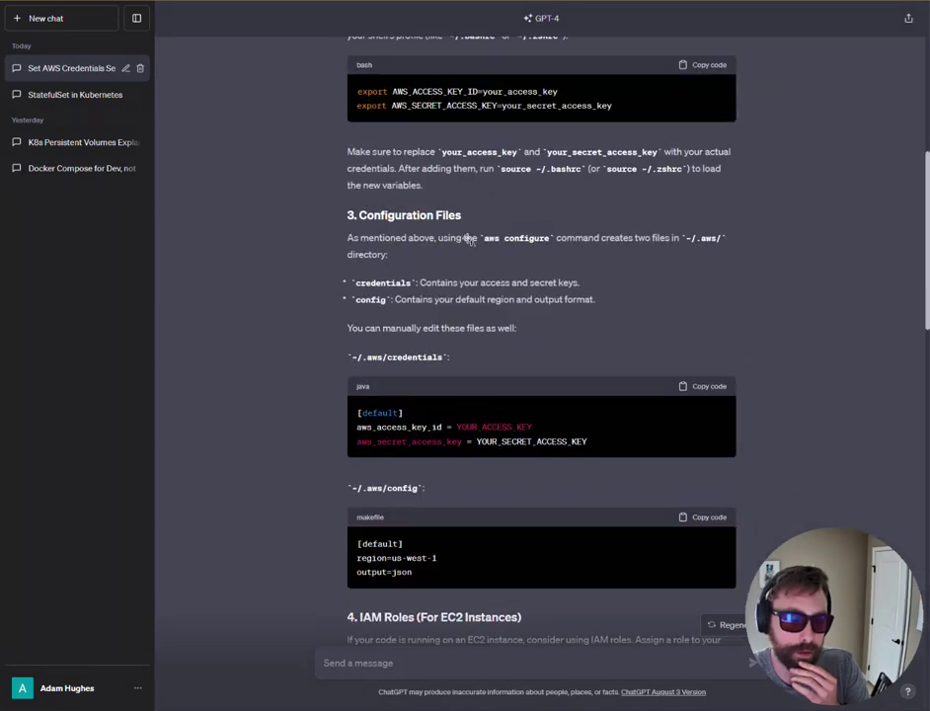
pyautogui.scroll(2, 450, 188)
pyautogui.scroll(5, 470, 242)
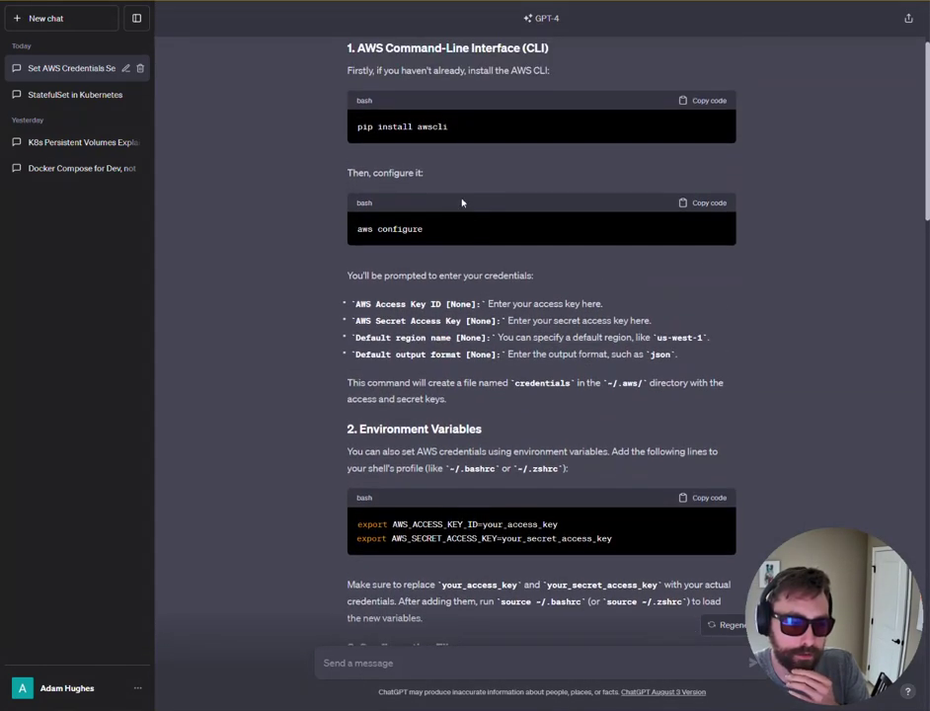